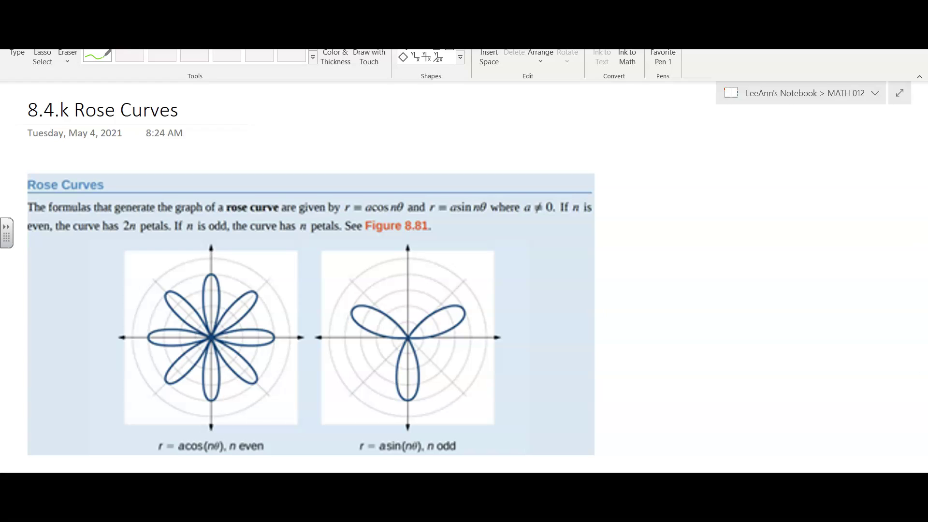
- Ink circles and ticks on the r = acos(nθ) and r = asin(nθ) captions, and underline 'n even'
mouse_move(192, 432)
left_mouse_down()
mouse_move(141, 444)
mouse_move(164, 463)
mouse_move(283, 456)
mouse_move(254, 437)
mouse_move(175, 438)
left_mouse_up()
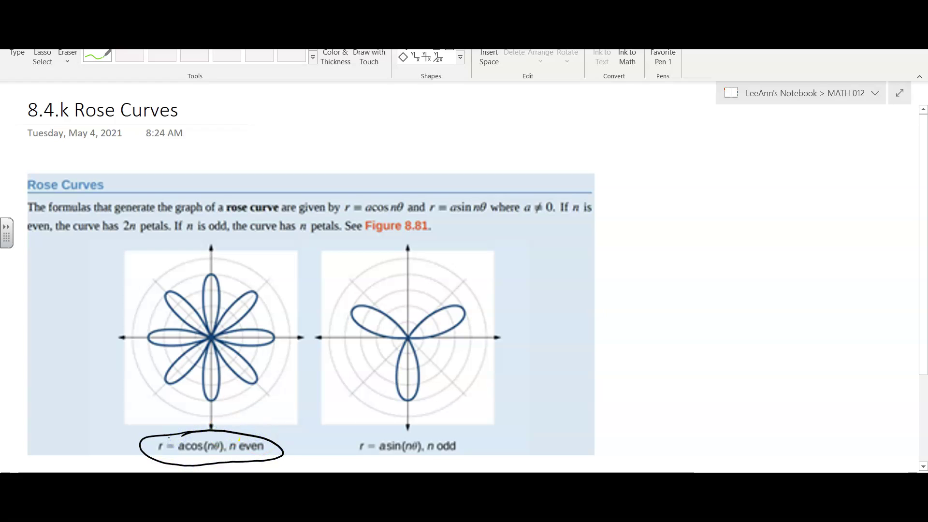
mouse_move(461, 437)
left_mouse_down()
mouse_move(394, 425)
mouse_move(344, 436)
mouse_move(347, 452)
mouse_move(399, 459)
mouse_move(458, 436)
left_mouse_up()
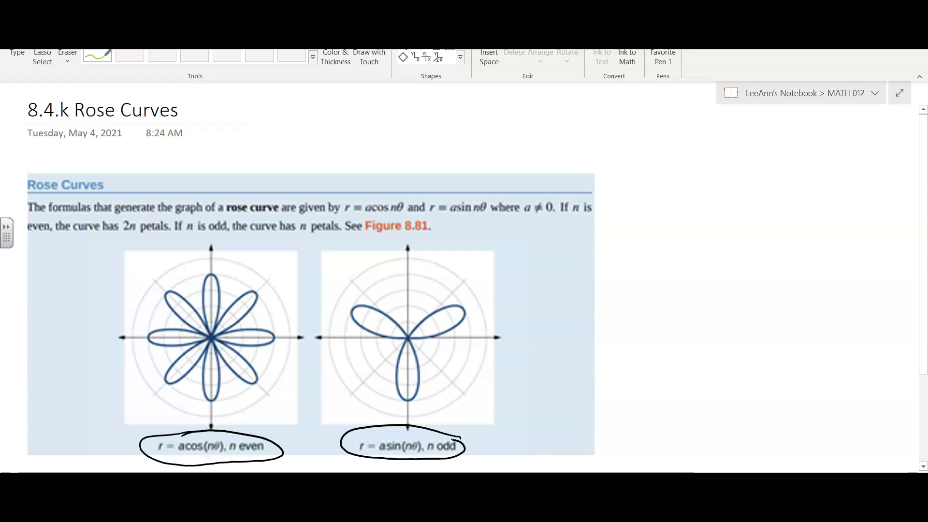
mouse_move(259, 427)
left_mouse_down()
mouse_move(254, 434)
mouse_move(265, 428)
left_mouse_up()
left_click_drag(444, 423, 445, 428)
left_click_drag(237, 457, 265, 455)
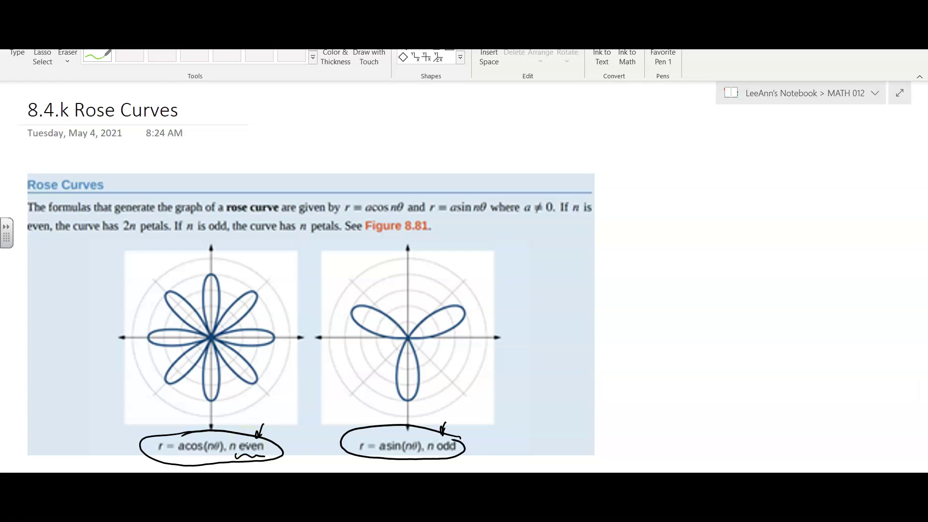
- Under the Example #8 equation, mark it and write 'n = 4' and '2n petals'
scroll(667, 292, "down", 4)
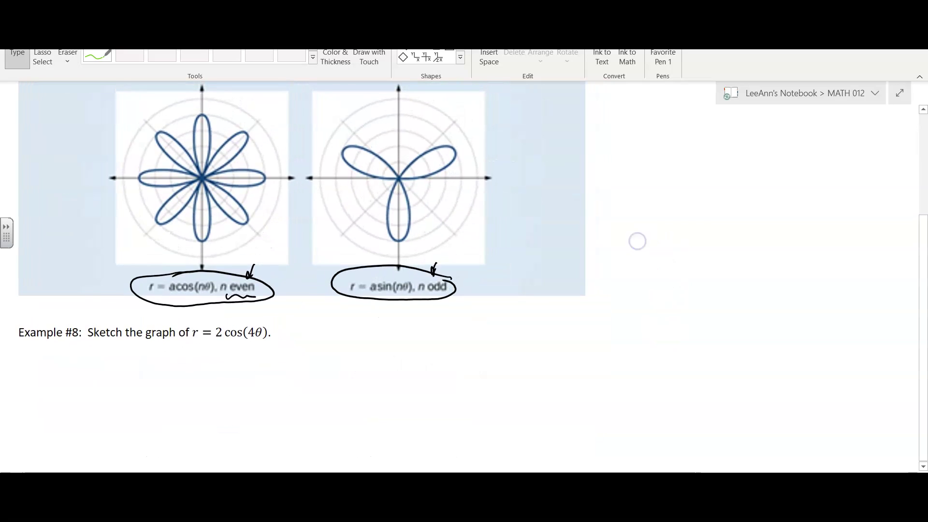
mouse_move(187, 348)
left_mouse_down()
mouse_move(221, 364)
mouse_move(269, 357)
mouse_move(252, 372)
left_mouse_up()
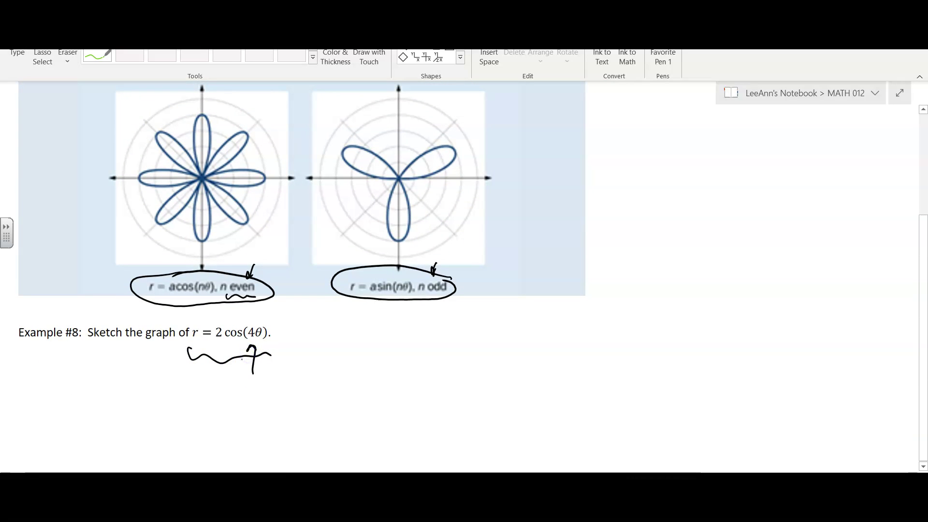
mouse_move(293, 397)
left_mouse_down()
mouse_move(300, 387)
mouse_move(309, 397)
left_mouse_up()
mouse_move(315, 381)
left_mouse_down()
mouse_move(333, 389)
mouse_move(363, 380)
mouse_move(358, 393)
left_mouse_up()
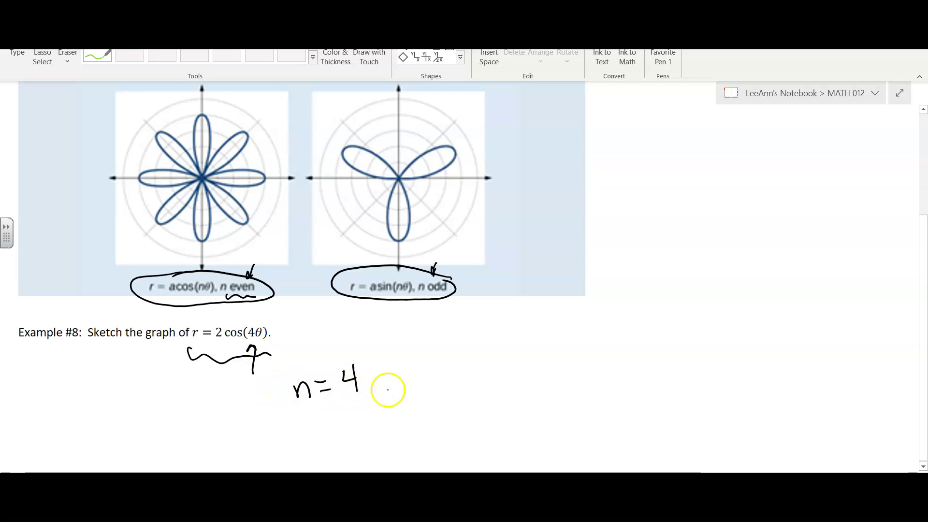
mouse_move(459, 367)
left_mouse_down()
mouse_move(477, 386)
mouse_move(524, 386)
mouse_move(547, 367)
mouse_move(555, 376)
mouse_move(602, 360)
mouse_move(600, 375)
left_mouse_up()
- Write '8 petals', draw arrows to the eight-petal graph, then switch to Desmos
mouse_move(488, 421)
left_mouse_down()
mouse_move(486, 445)
mouse_move(488, 422)
left_mouse_up()
mouse_move(503, 435)
left_mouse_down()
mouse_move(538, 421)
mouse_move(591, 425)
left_mouse_up()
mouse_move(77, 298)
left_mouse_down()
mouse_move(118, 260)
mouse_move(113, 280)
left_mouse_up()
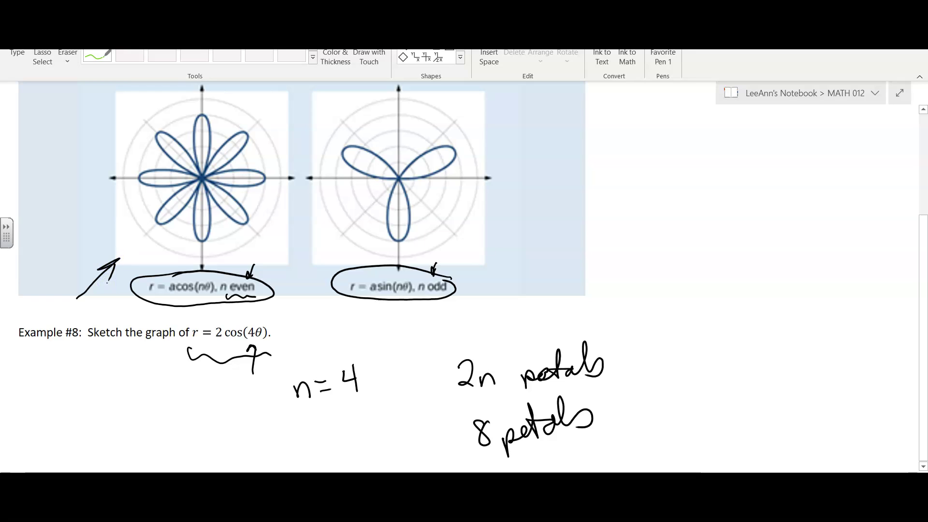
mouse_move(218, 388)
left_mouse_down()
mouse_move(220, 346)
mouse_move(224, 356)
left_mouse_up()
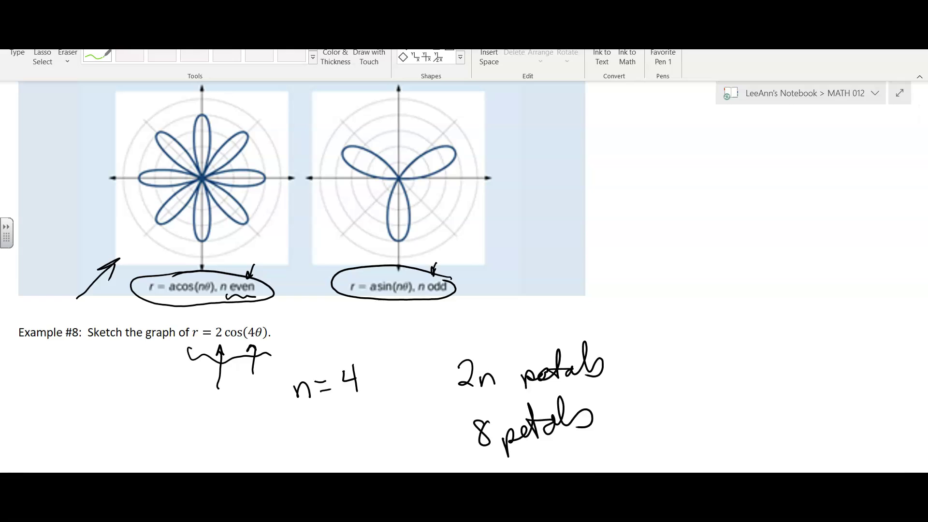
key("alt+Tab")
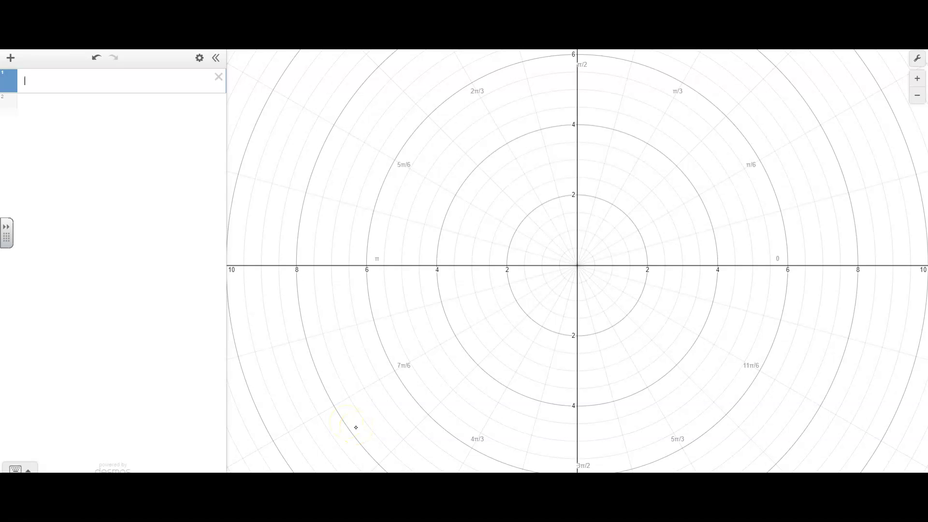
- Enter the polar equation r=2cos(4theta) in the first expression row
type("r=2cos")
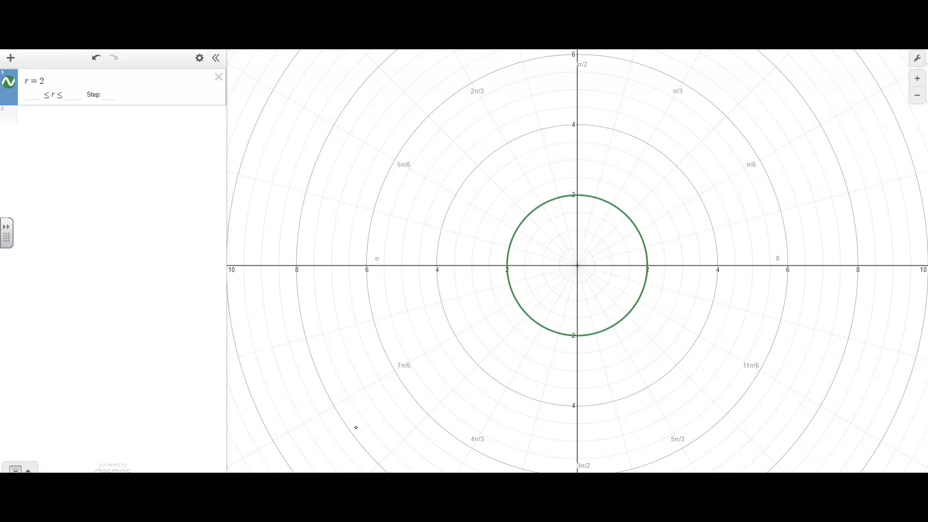
type("(")
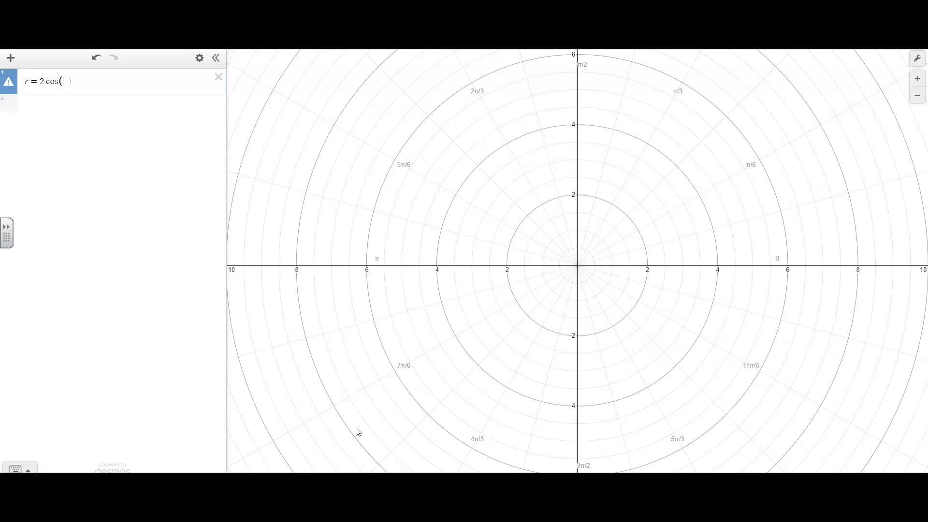
type("4the")
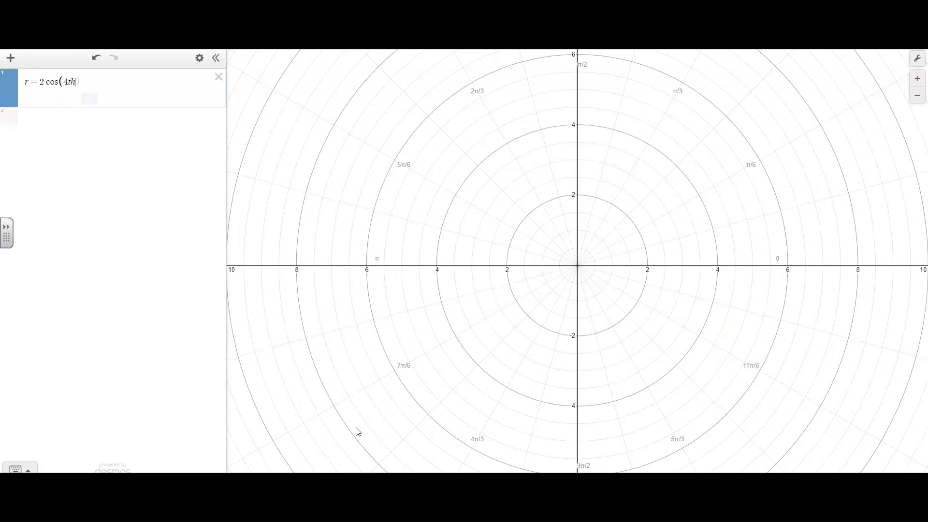
type("ta")
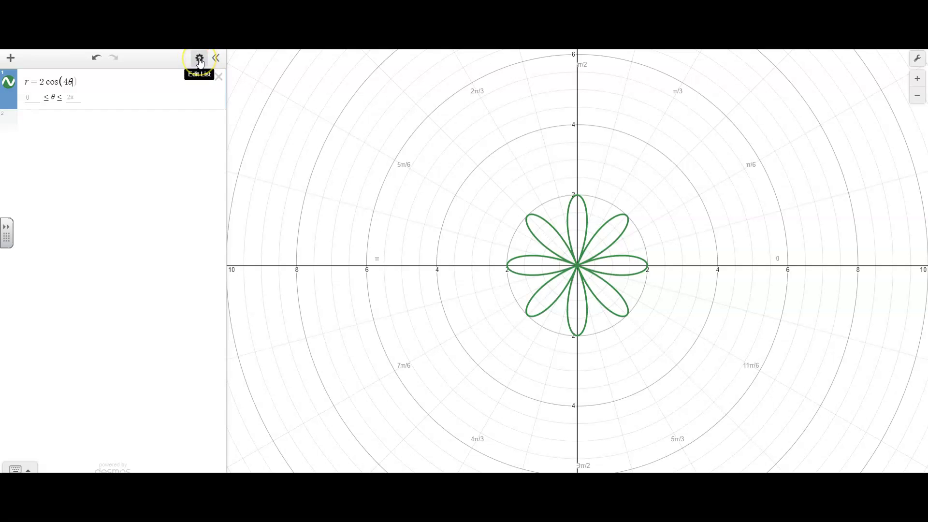
- Duplicate r = 2cos(4θ) and give the first copy a dashed line at 0.5 opacity
left_click(200, 63)
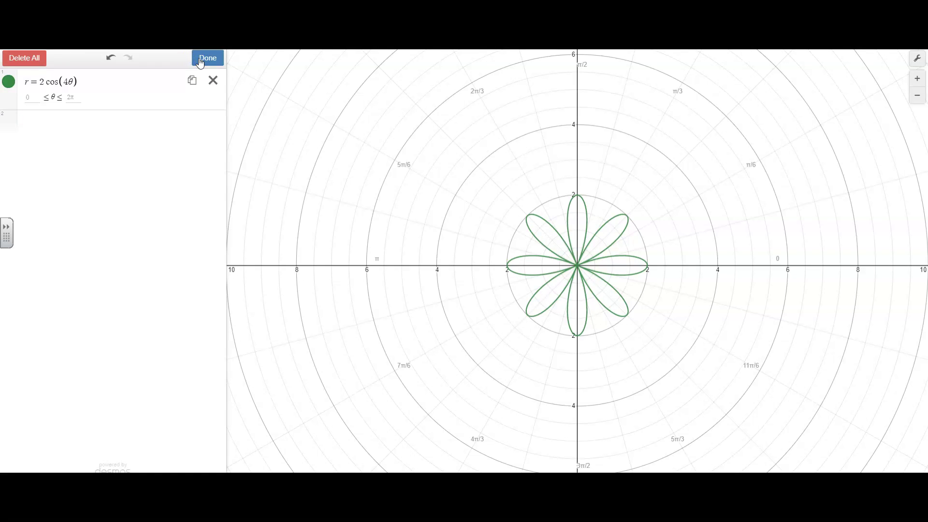
left_click(193, 81)
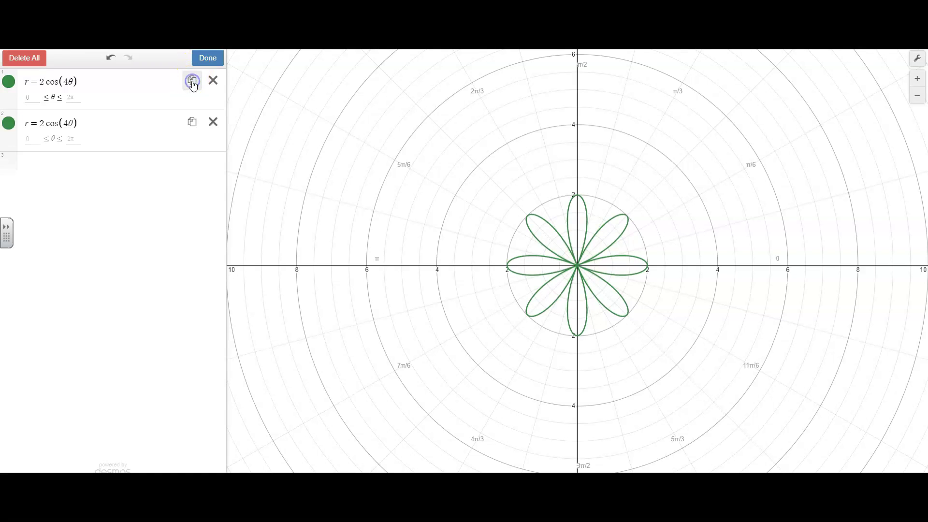
left_click(10, 82)
left_click(9, 82)
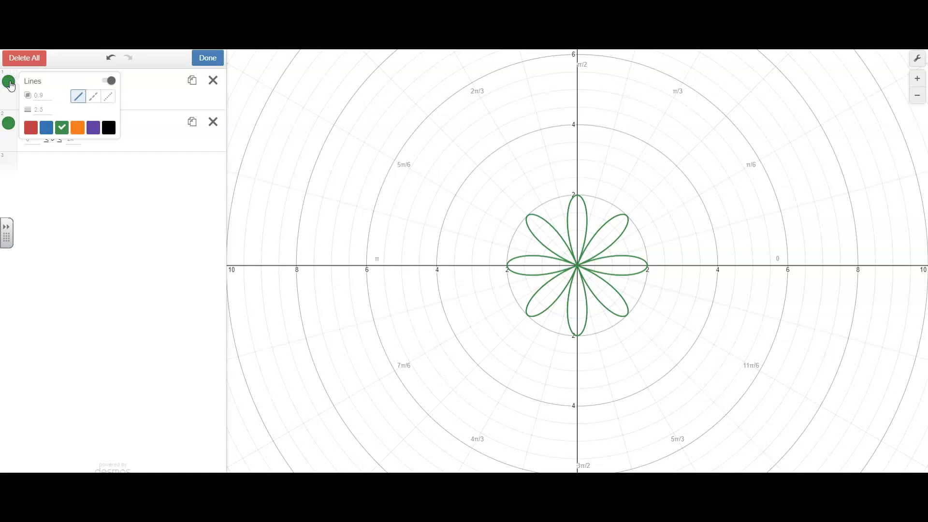
left_click(96, 98)
left_click(44, 93)
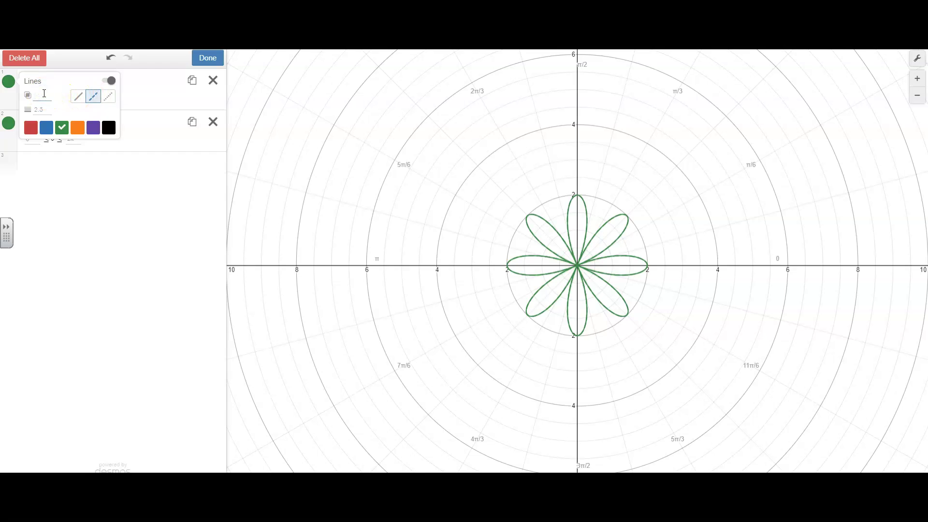
type("0.5")
left_click(34, 107)
left_click(140, 89)
left_click(140, 92)
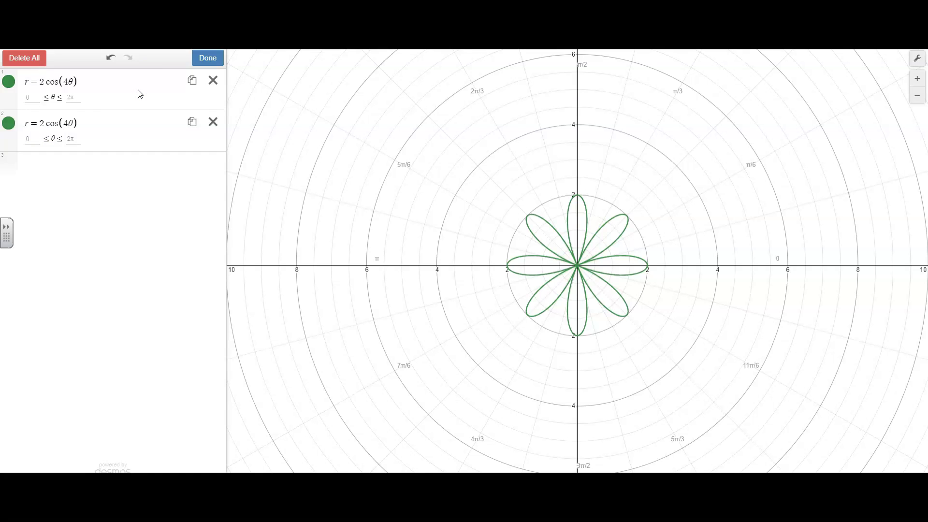
- Open the second rose's style options, then delete that copy
left_click(8, 122)
left_click(75, 120)
left_click(10, 124)
left_click(11, 125)
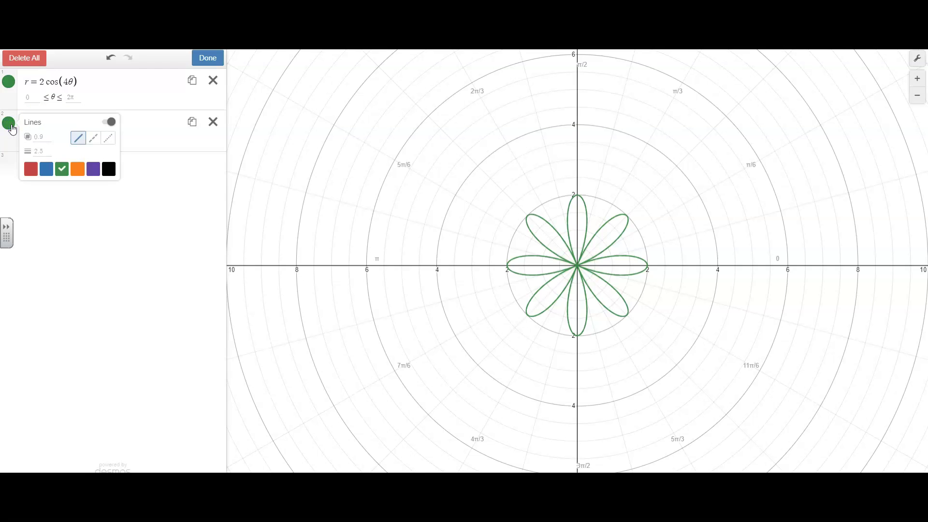
left_click(214, 125)
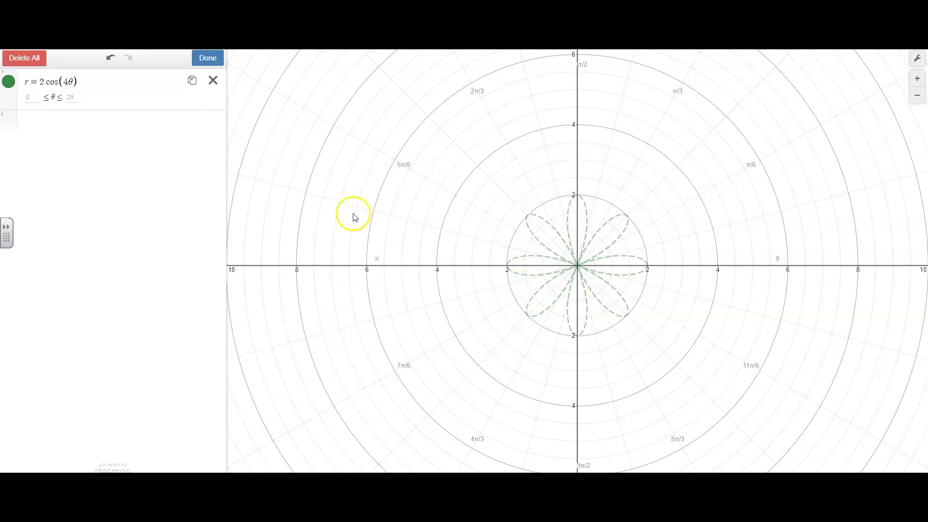
- Duplicate the dashed rose again and make the new copy a solid black line
left_click(192, 85)
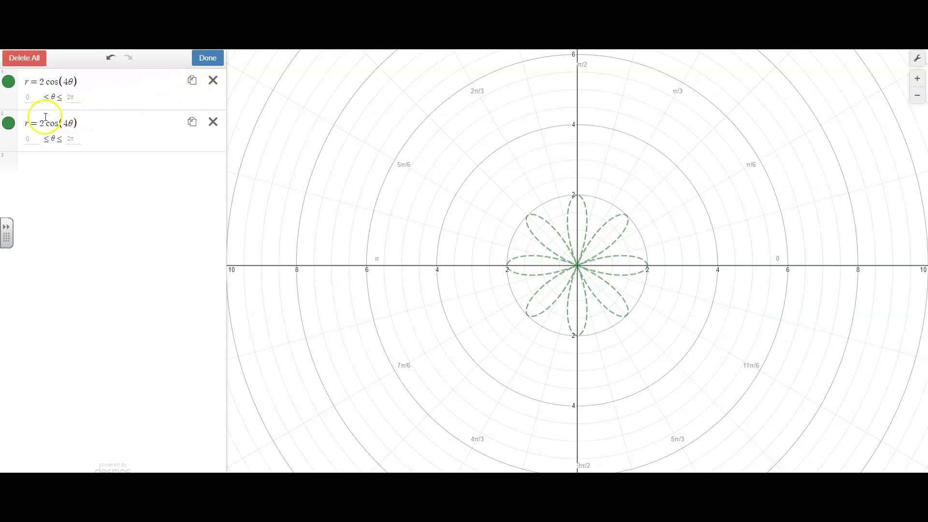
left_click(8, 124)
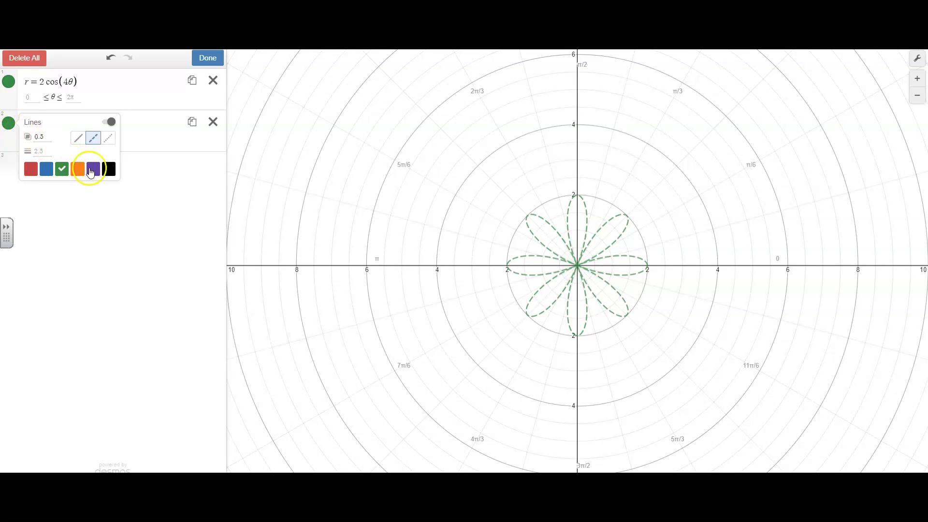
left_click(109, 172)
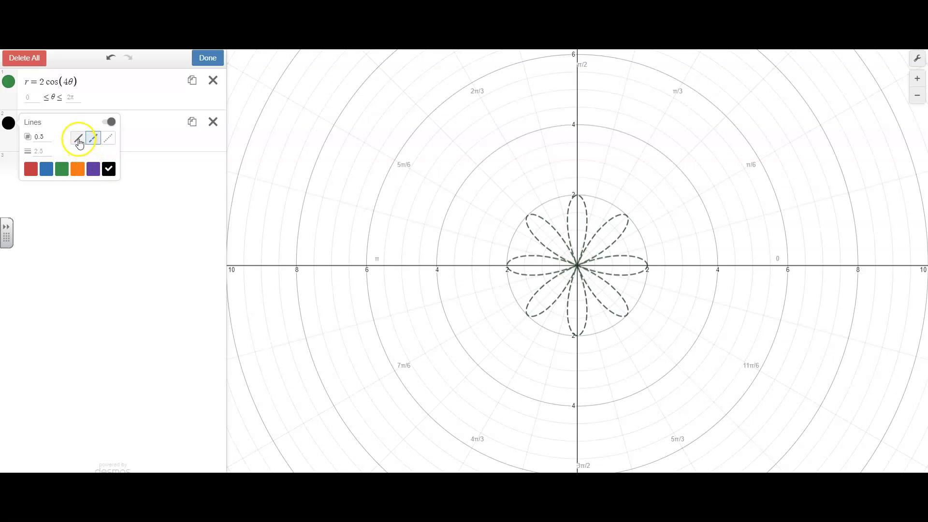
left_click(79, 140)
left_click(150, 133)
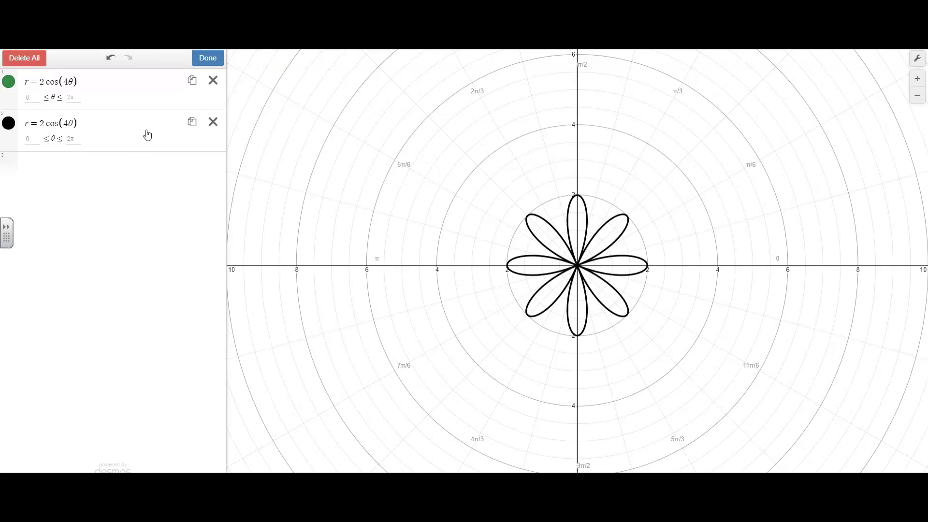
- Add the restriction {0 ≤ θ ≤ 2π} to the second rose equation
left_click(77, 123)
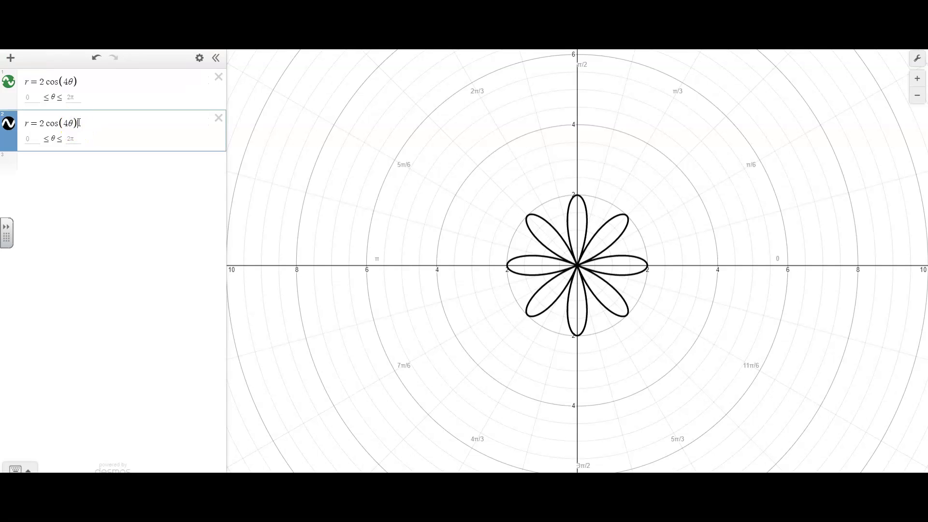
type("{")
type("0")
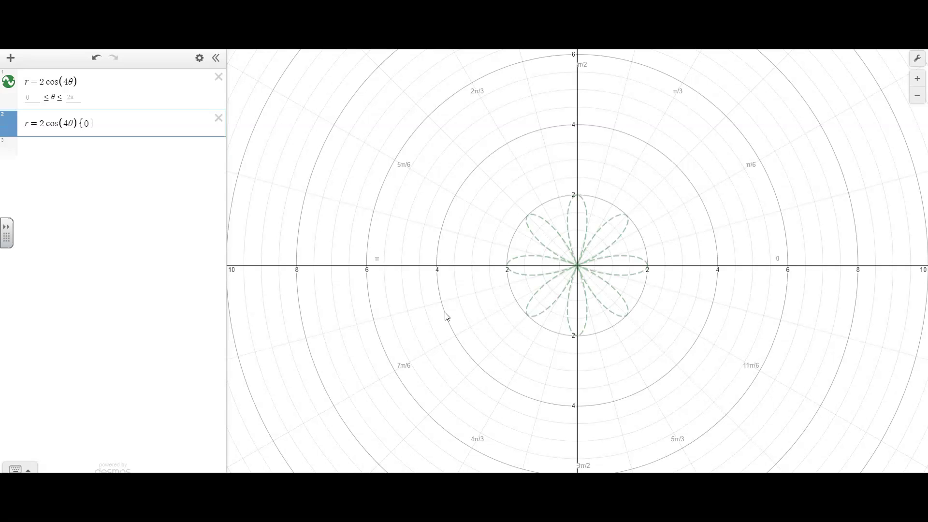
left_click(19, 469)
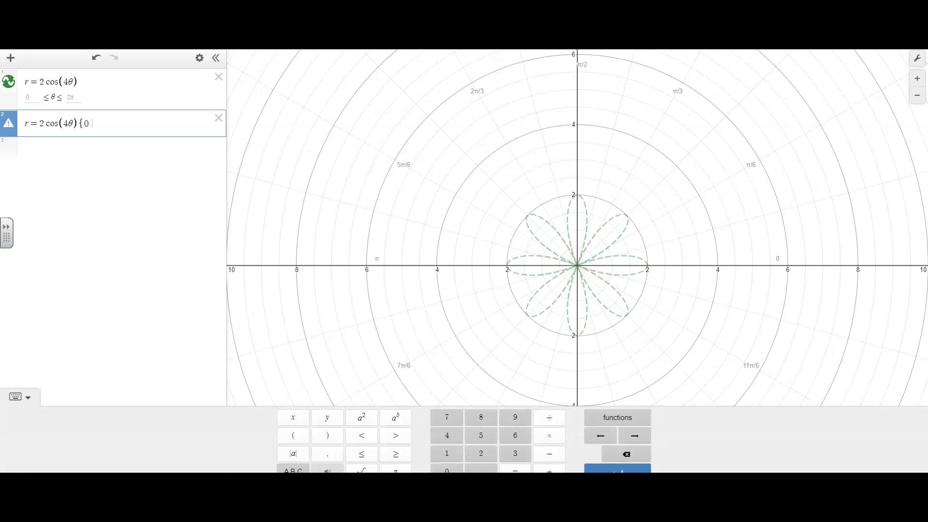
left_click(362, 453)
type("theta")
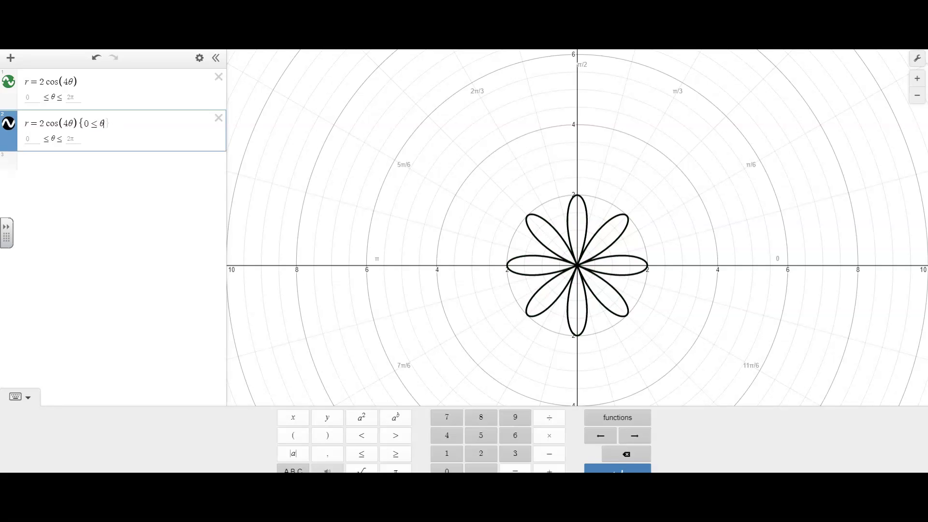
type("<=2")
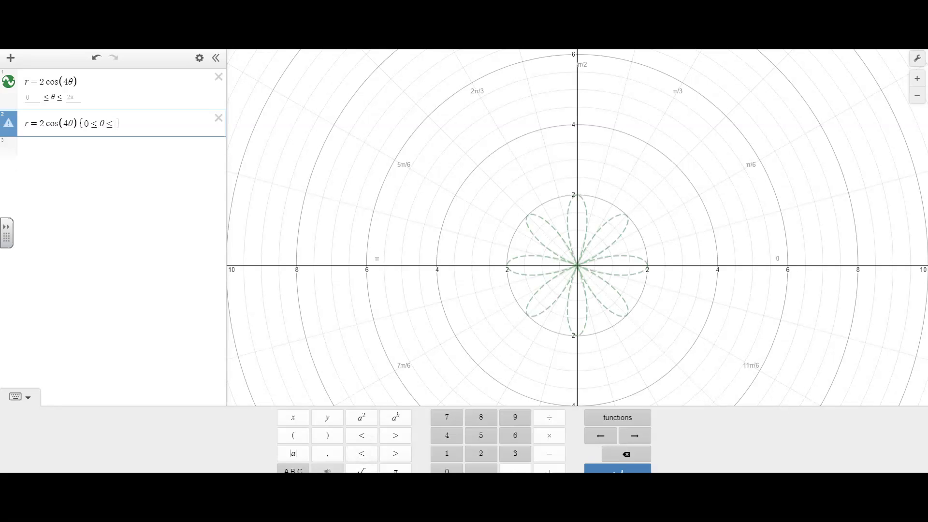
type("pi")
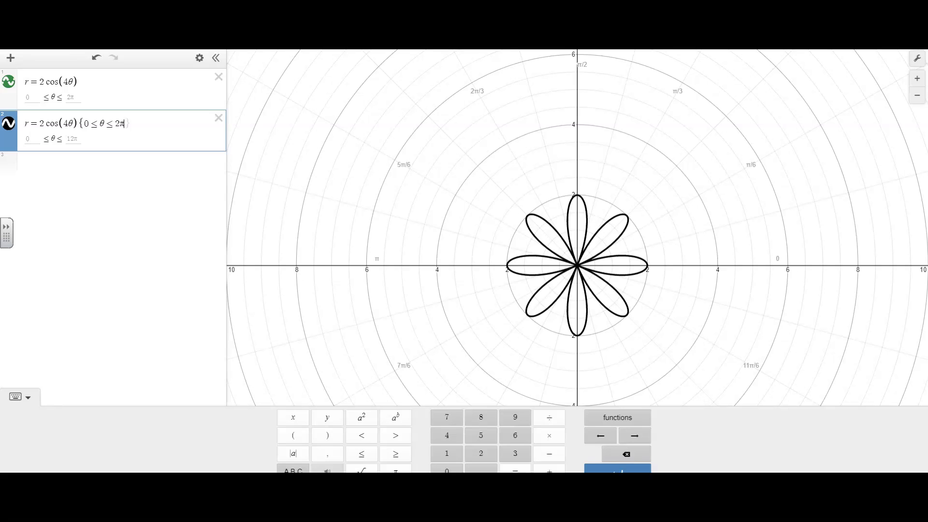
- Replace the 2π upper limit with a and create slider a, set to 1
key("BackSpace")
key("BackSpace")
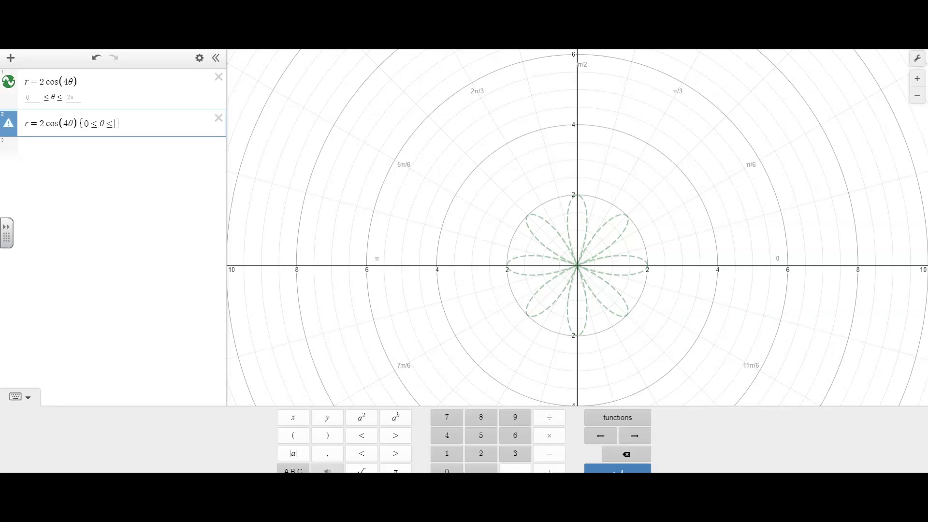
type("a")
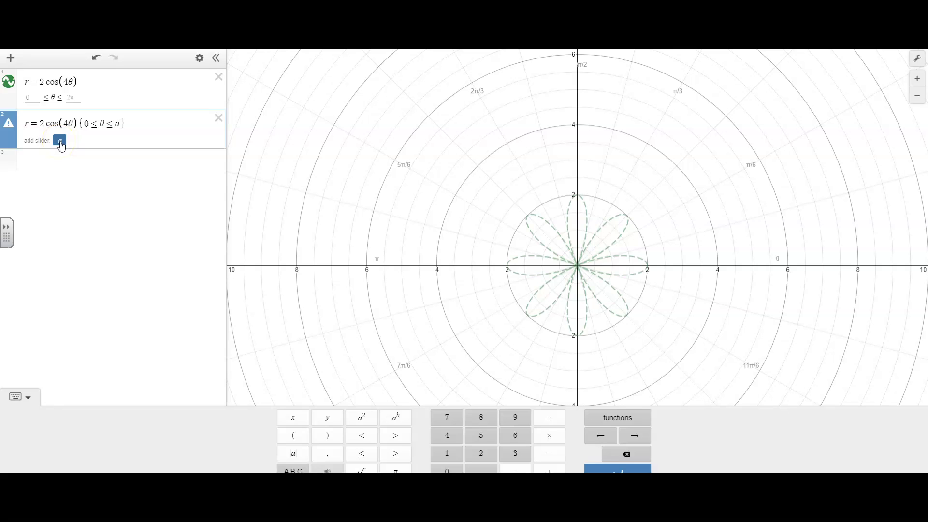
left_click(61, 144)
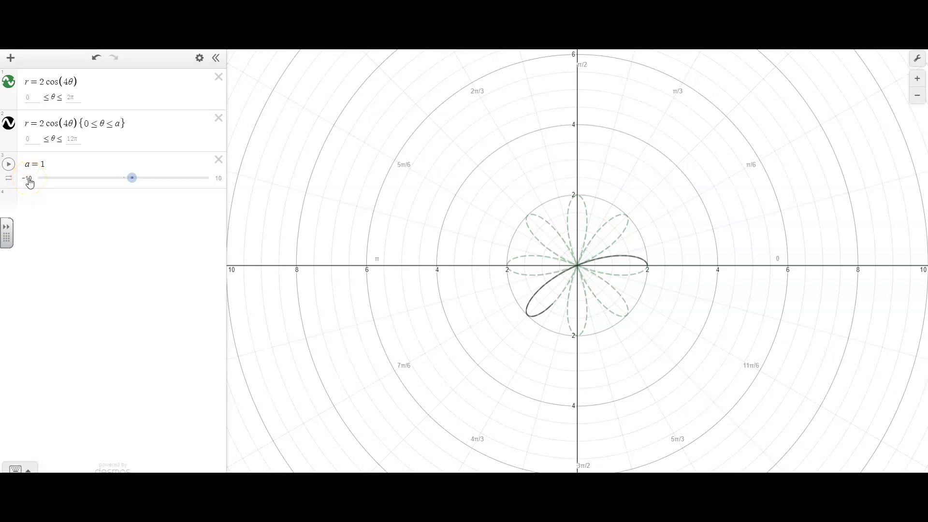
- Set slider a's range from 0 to 2π and start it animating
left_click(30, 182)
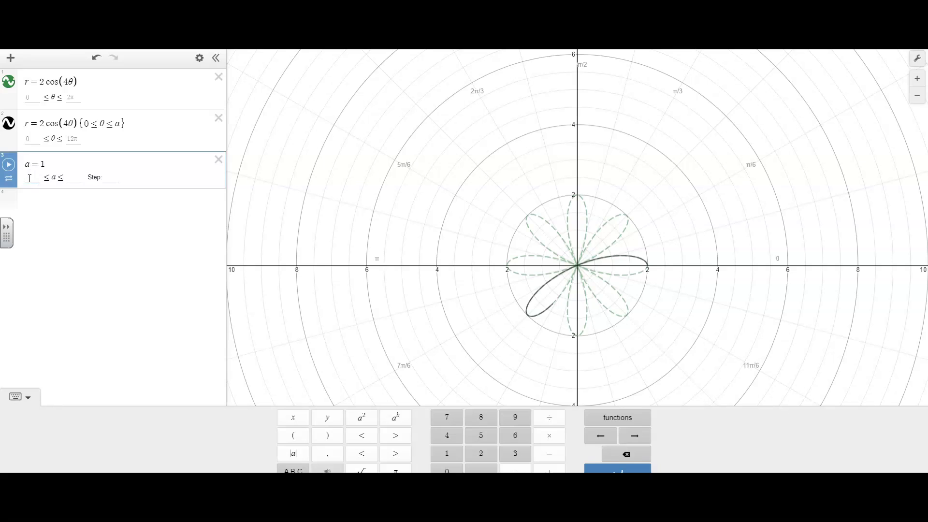
left_click(74, 178)
type("2pi")
left_click(9, 166)
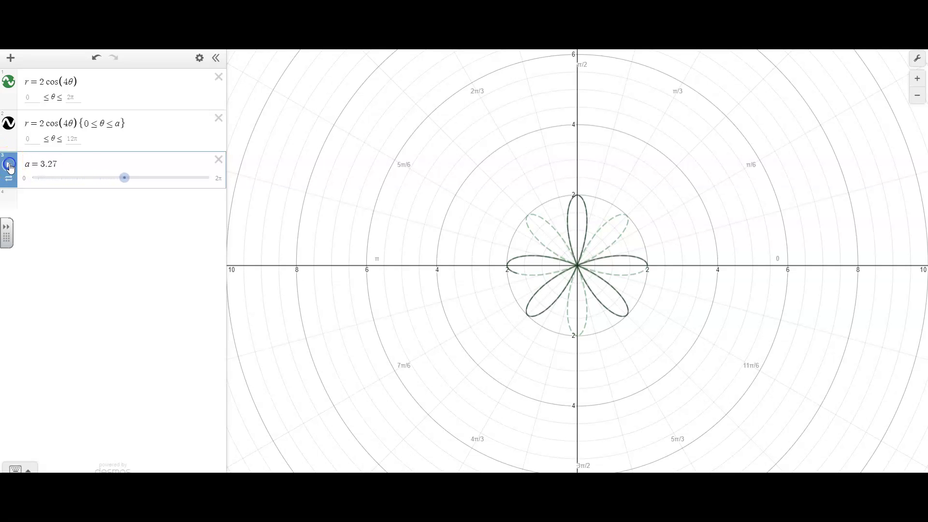
- Pause slider a at 3.27 and set it to repeat in one direction at 0.5x speed
left_click(10, 167)
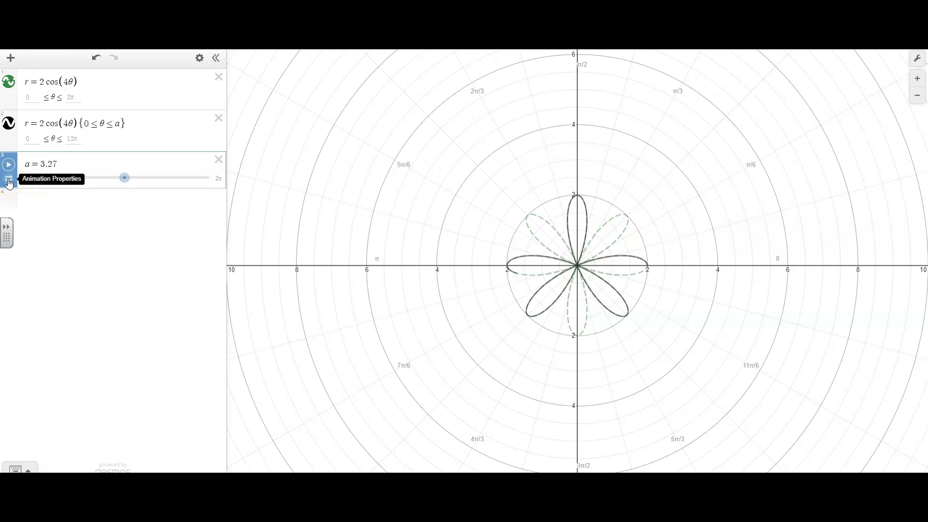
left_click(9, 180)
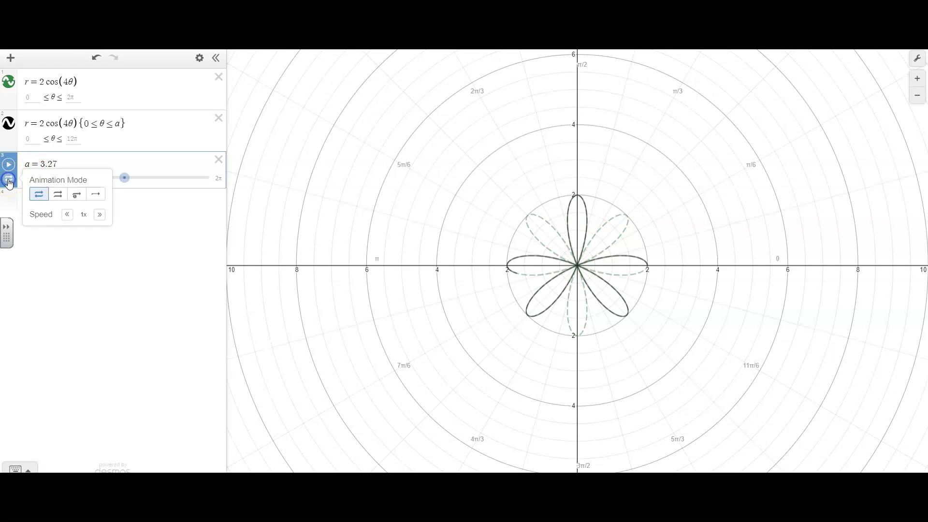
left_click(50, 196)
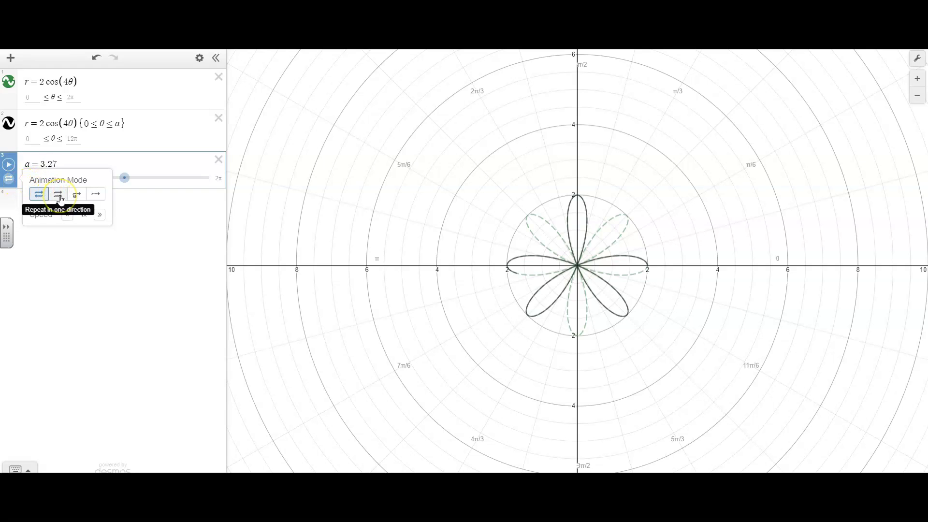
left_click(60, 197)
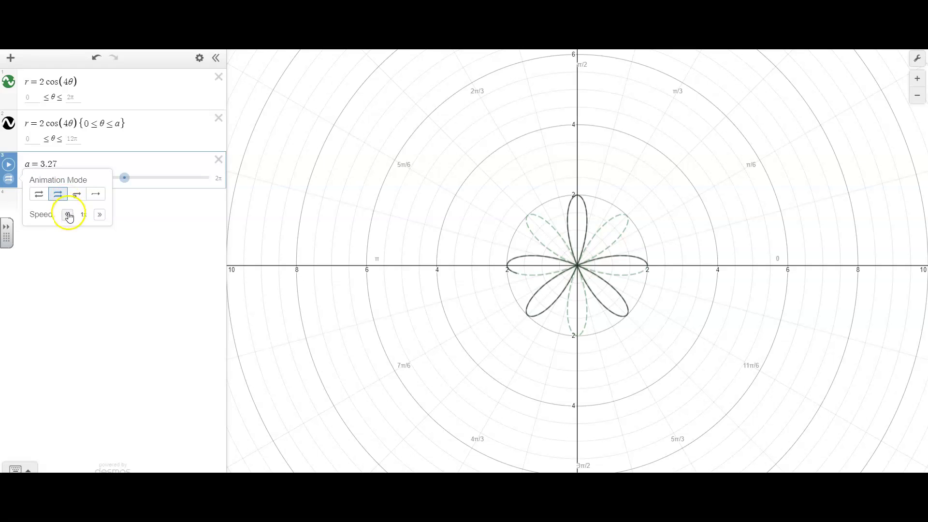
left_click(68, 216)
left_click(68, 216)
left_click(85, 245)
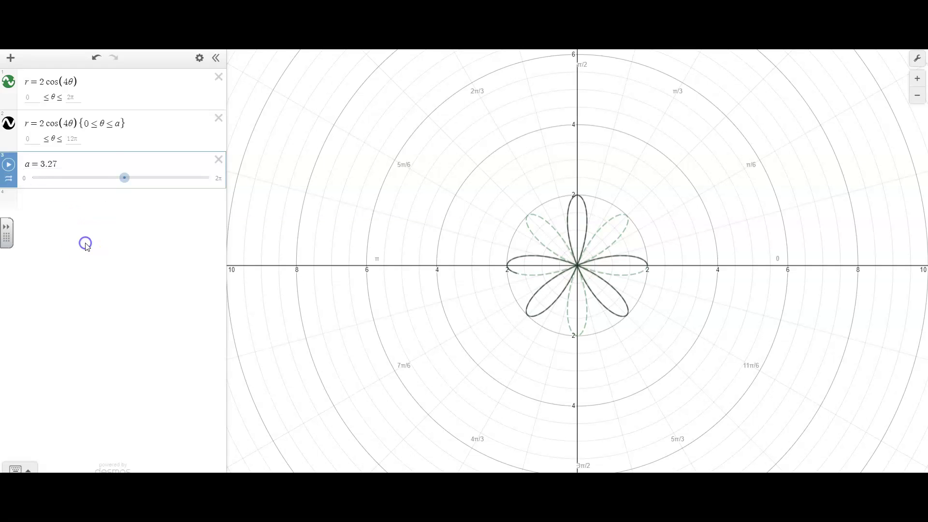
- Play slider a again so the black rose loops from 0 to 2π over the dashed copy
left_click(10, 165)
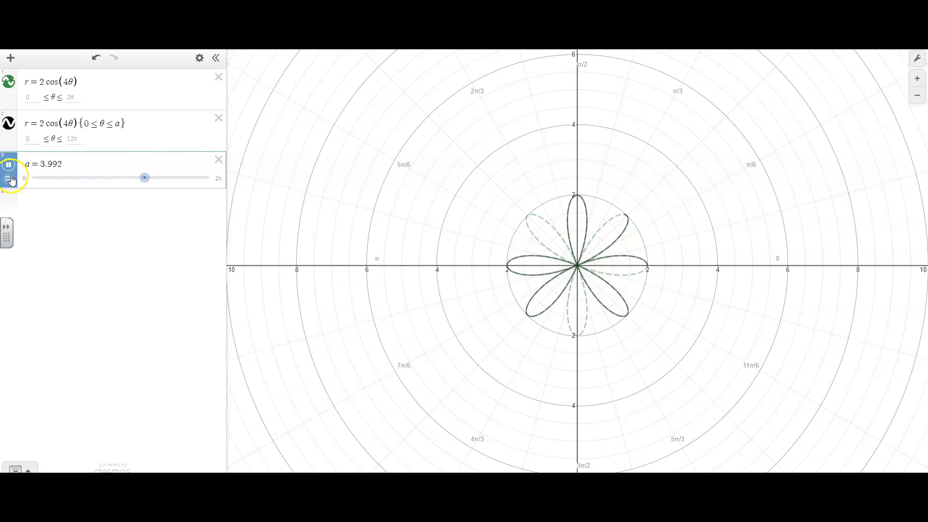
- Pause slider a, switch its animation mode to 'Play once', and restart it
left_click(11, 182)
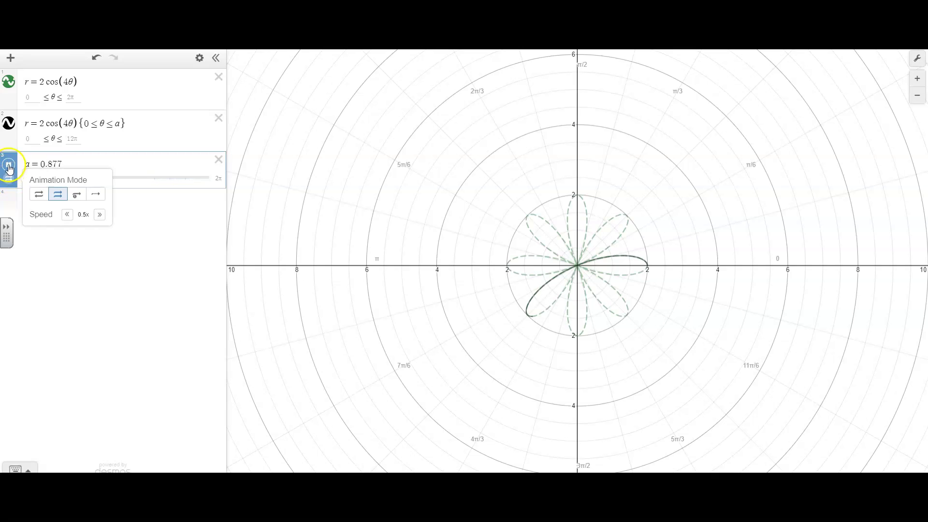
left_click(9, 166)
left_click(8, 179)
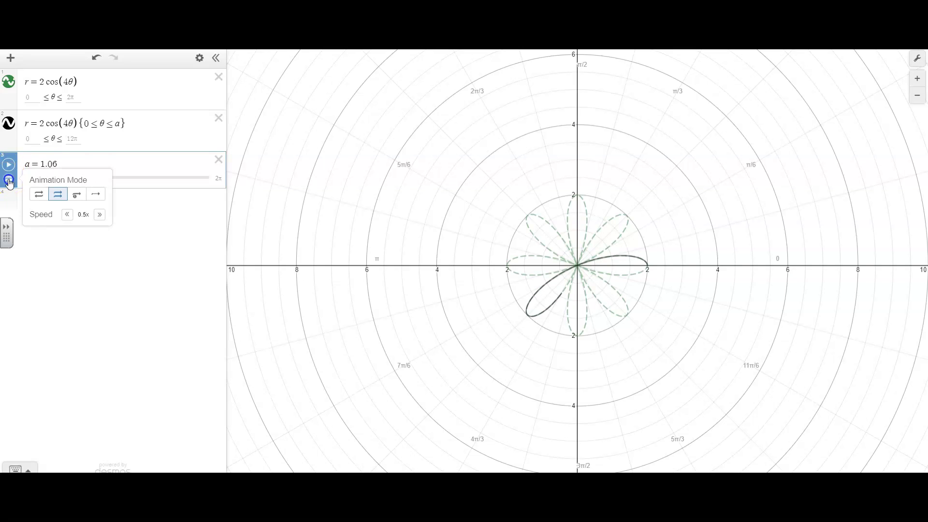
left_click(77, 196)
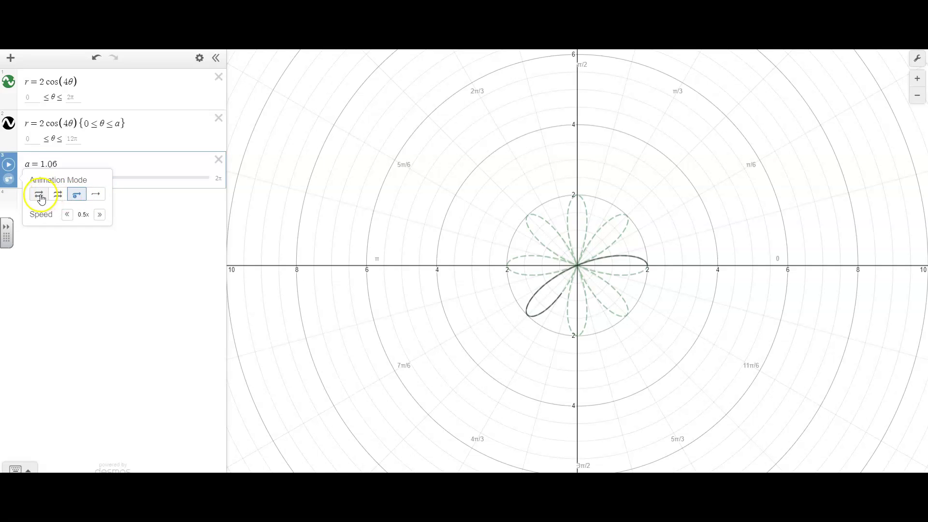
left_click(8, 166)
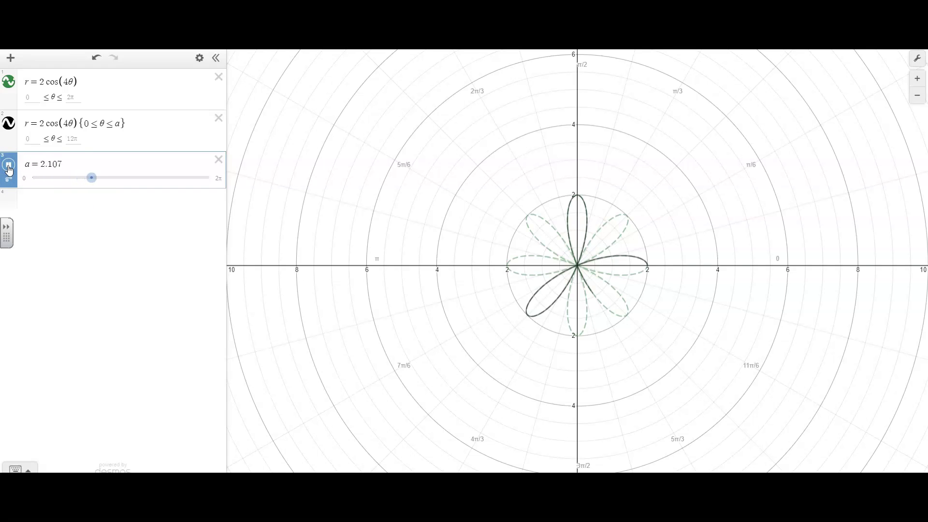